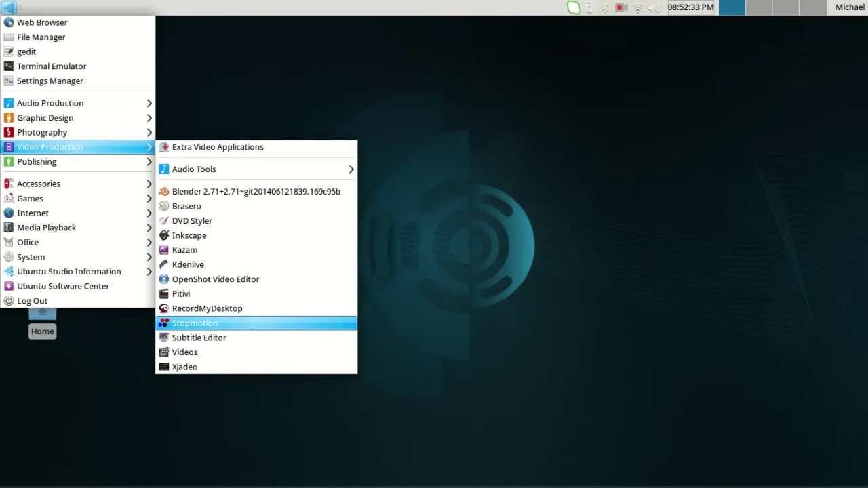
Launch Stopmotion from the video production applications and turn on the live camera view.
left_click(202, 324)
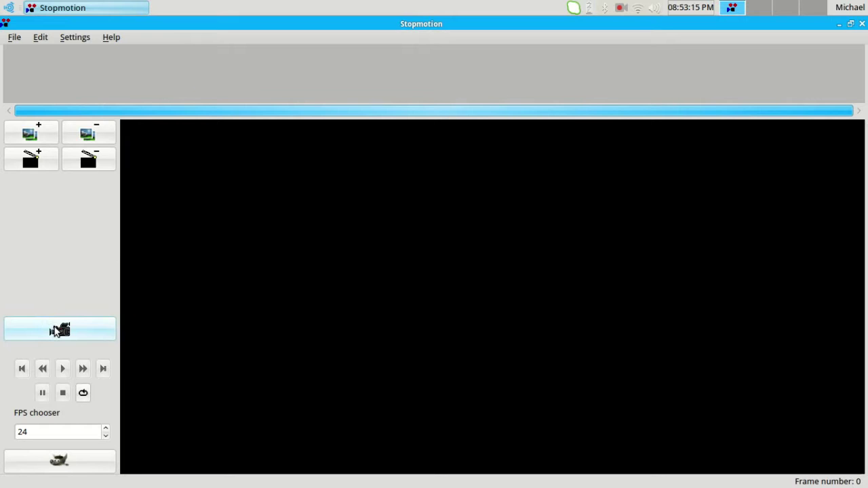
left_click(57, 331)
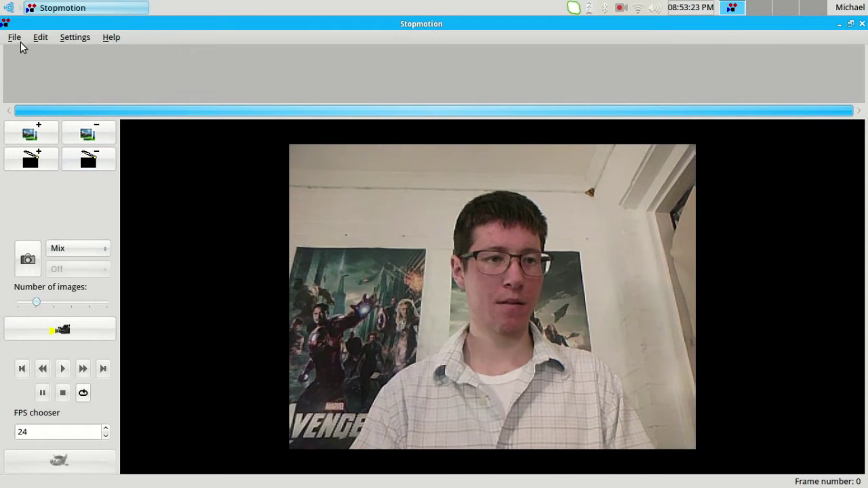
Set the video device in the preferences to USB 2.0 Camera (/dev/video0) and apply the change.
left_click(13, 38)
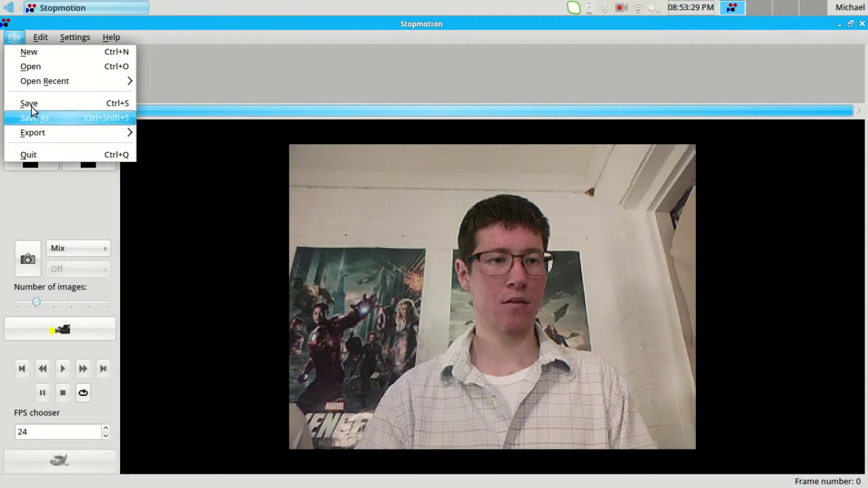
left_click(41, 39)
left_click(73, 38)
mouse_move(79, 53)
left_click(83, 66)
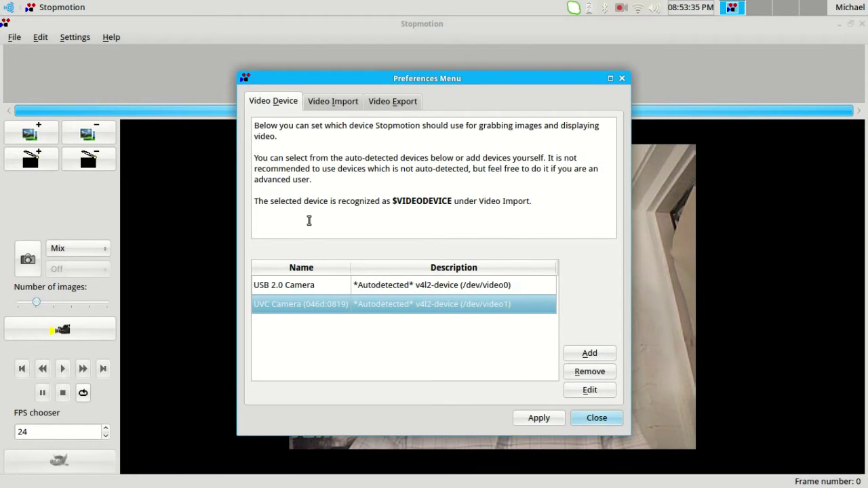
left_click(371, 286)
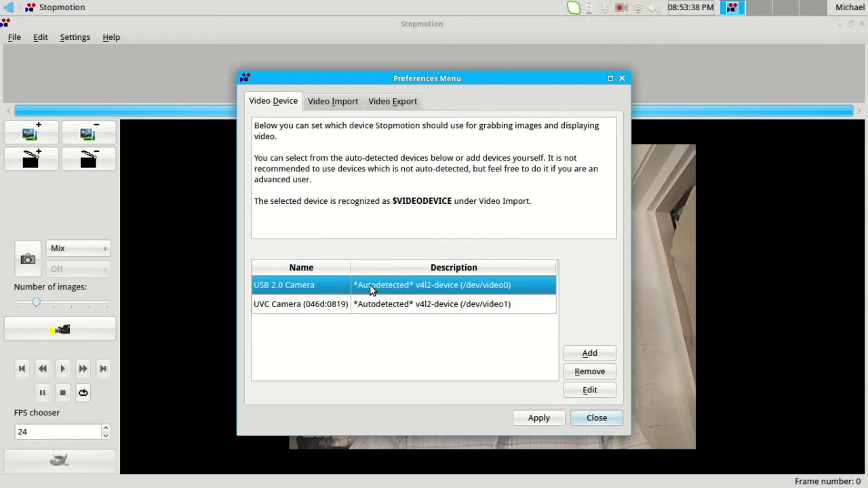
left_click(544, 420)
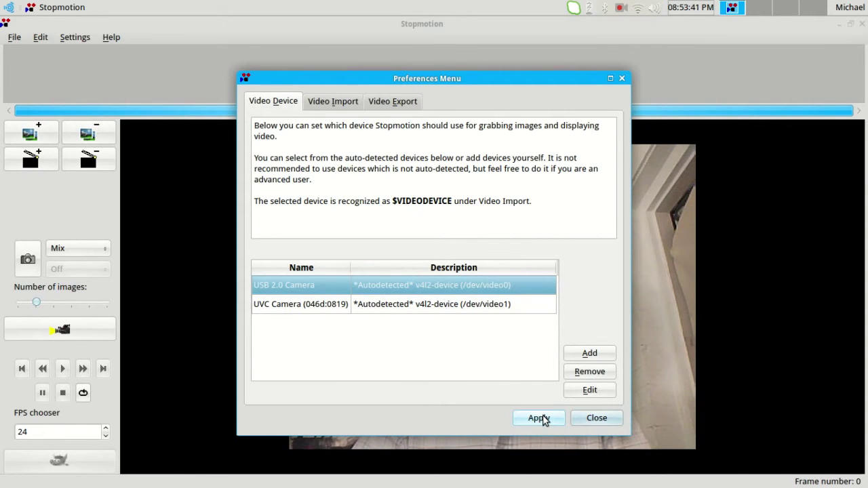
left_click(584, 421)
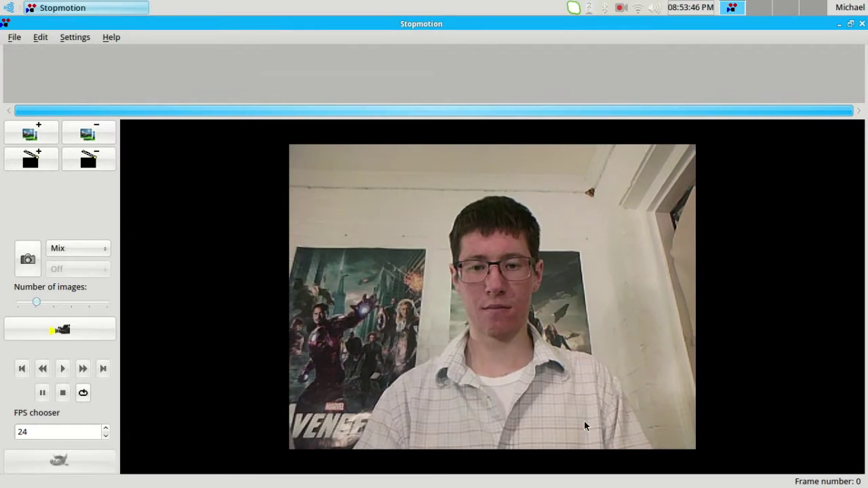
Toggle the camera off and on, and restart Stopmotion with its live camera view turned on.
left_click(67, 331)
left_click(66, 330)
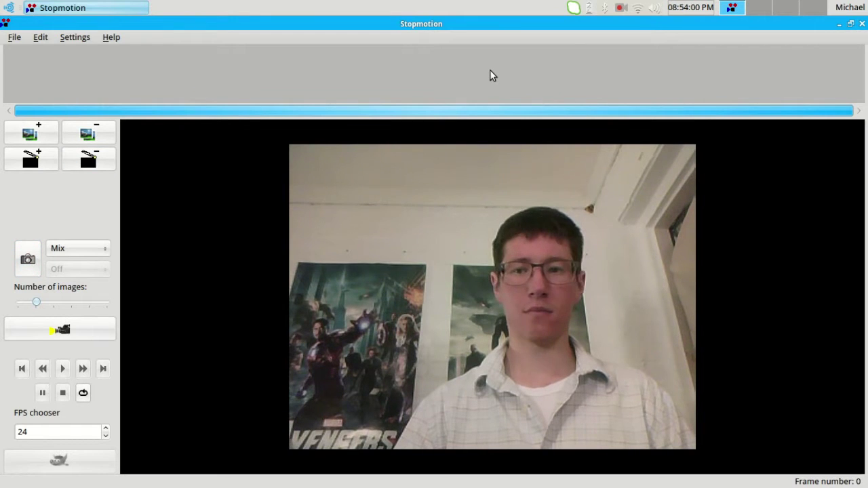
left_click(862, 24)
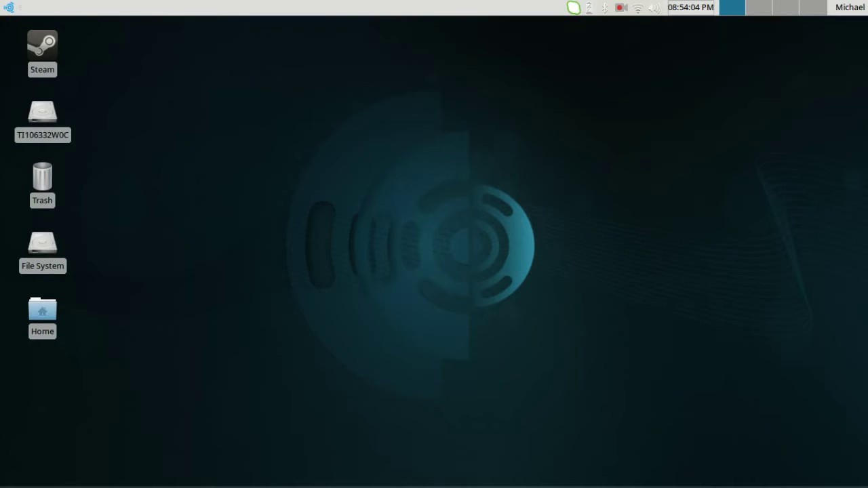
left_click(8, 7)
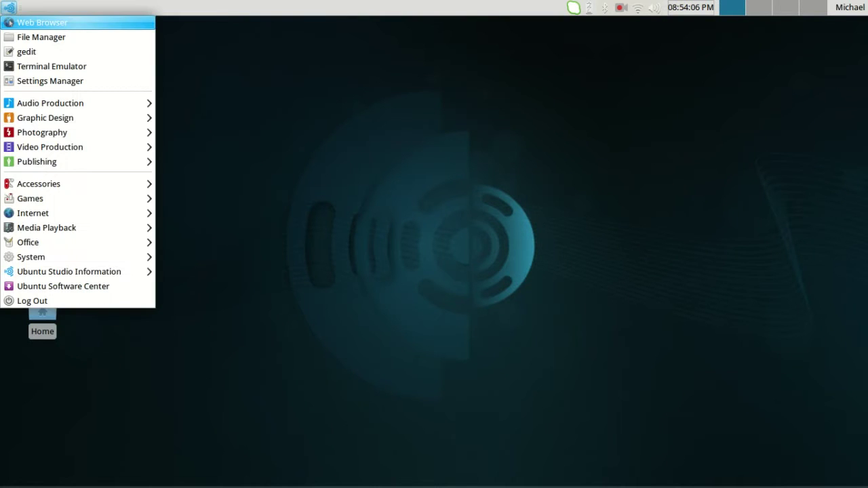
mouse_move(75, 146)
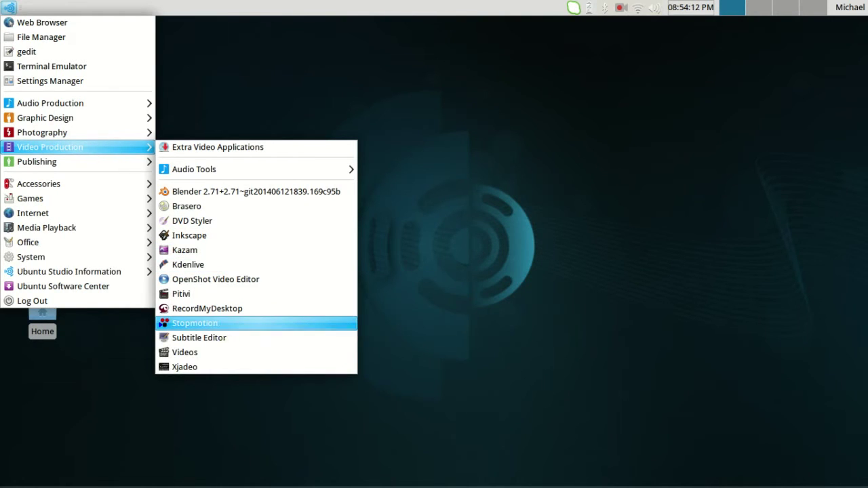
left_click(212, 324)
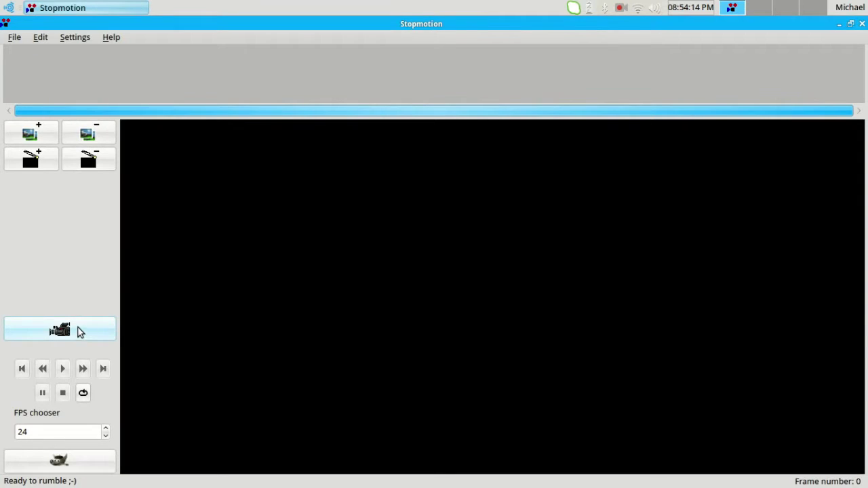
left_click(78, 331)
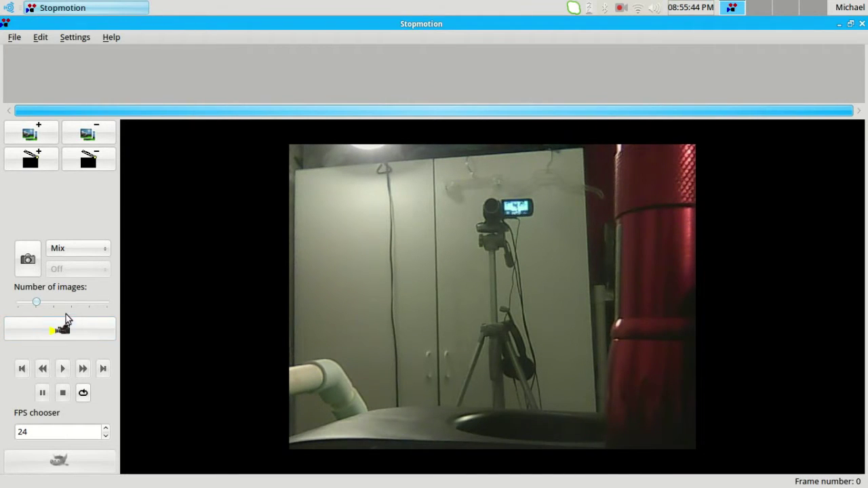
Capture the first four frames of the red flashlight as it moves across the scene.
key("space")
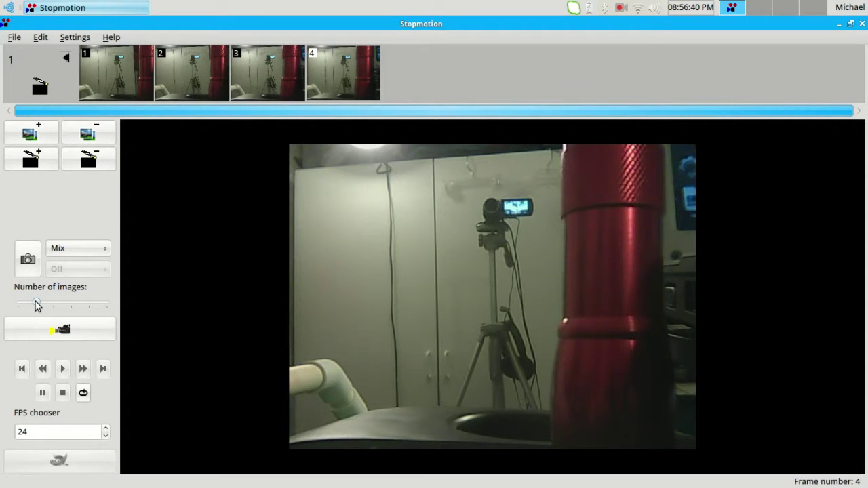
Try a higher number of overlaid images at the fourth slider mark, and return it to the second mark.
left_click_drag(47, 307, 69, 307)
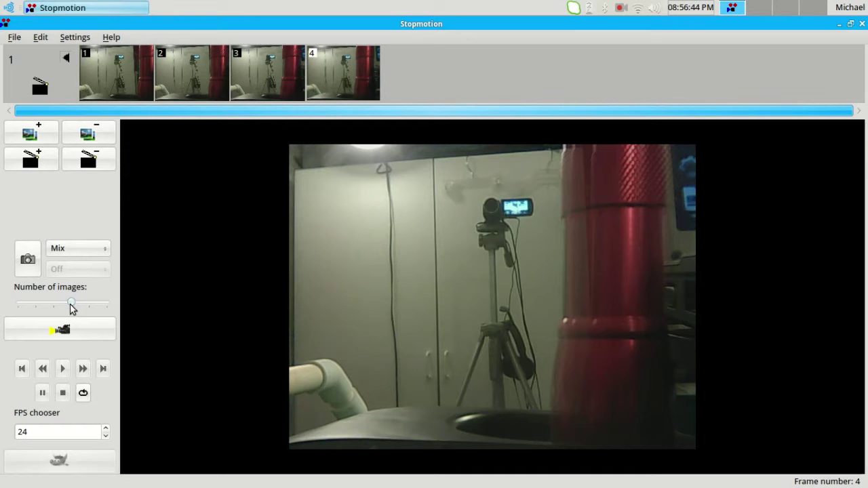
mouse_move(71, 309)
left_mouse_down()
mouse_move(90, 306)
mouse_move(34, 301)
mouse_move(103, 303)
mouse_move(56, 298)
mouse_move(69, 300)
left_mouse_up()
left_click(36, 302)
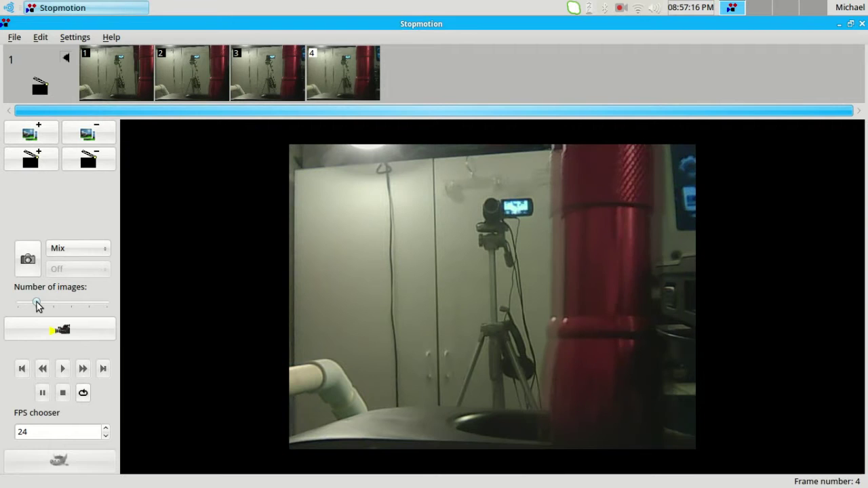
Capture frames 5 to 7 of the moving flashlight.
key("space")
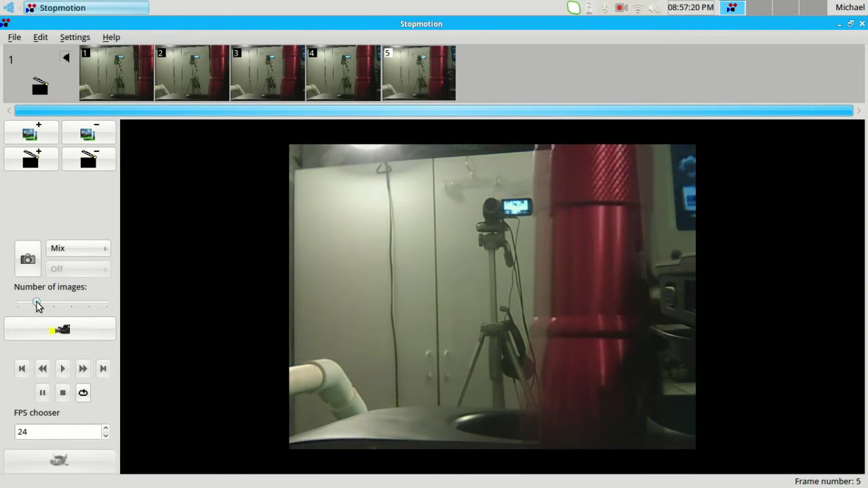
key("space")
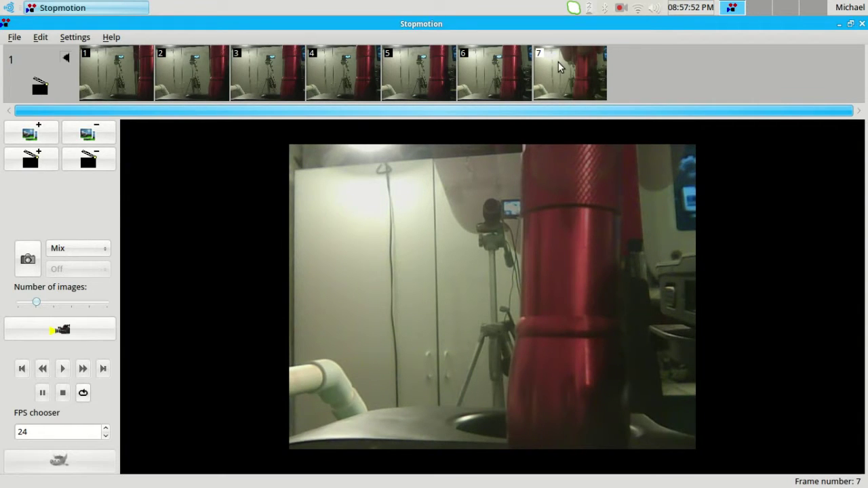
Remove the seventh frame with the hand in the shot and capture new frames 7 to 12 of the flashlight.
left_click(91, 137)
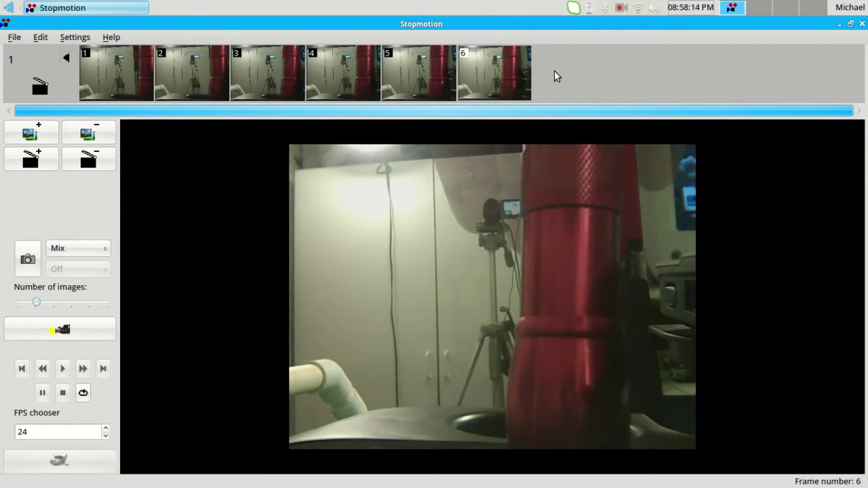
key("space")
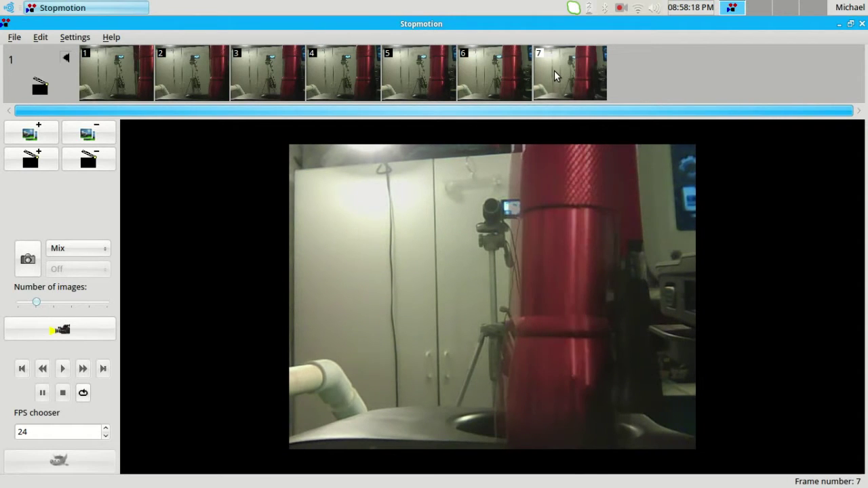
key("space")
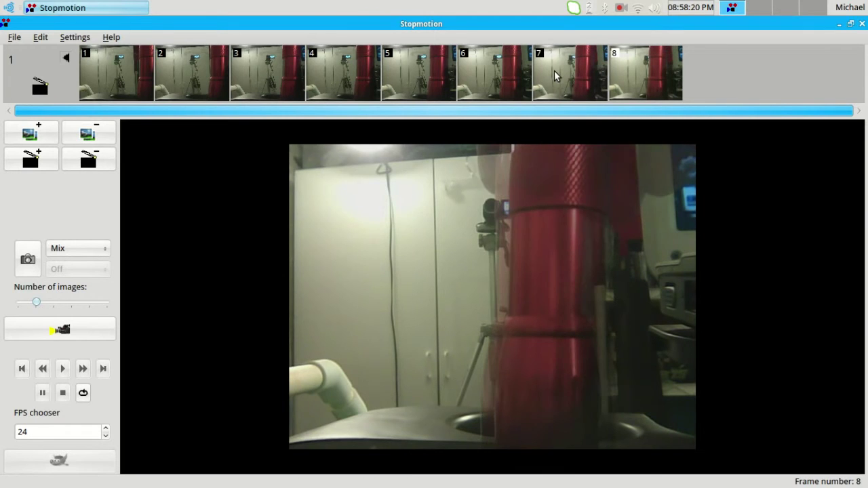
key("space")
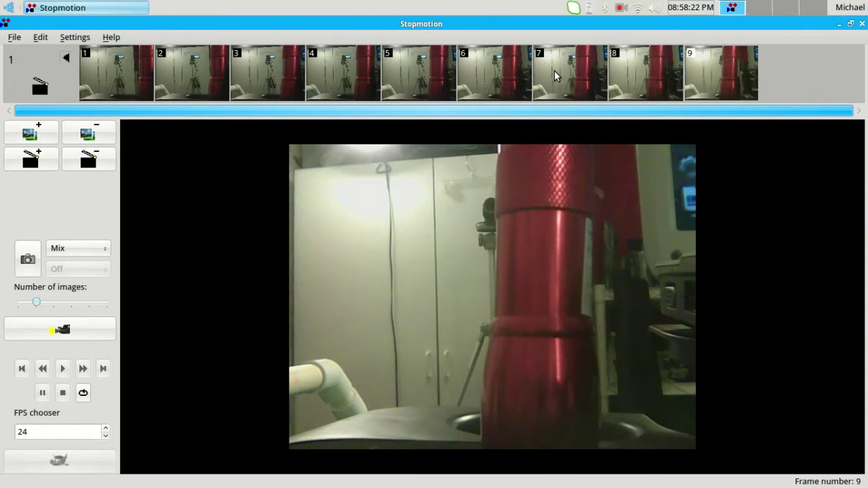
key("space")
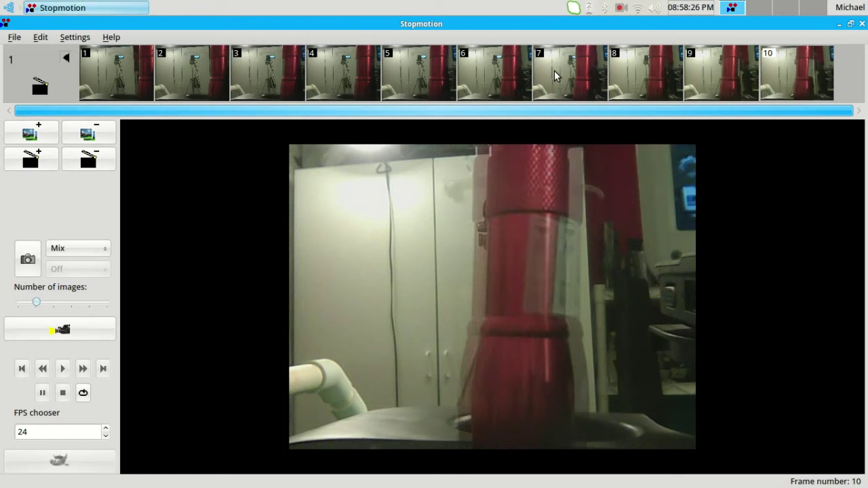
key("space")
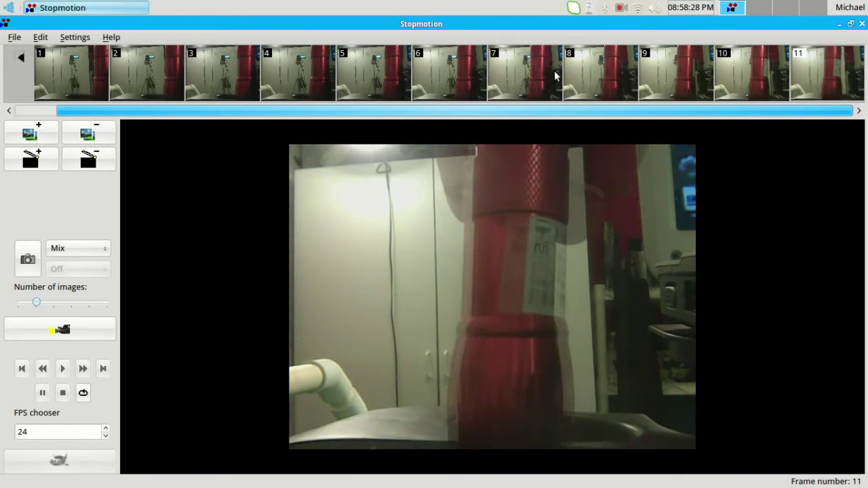
key("space")
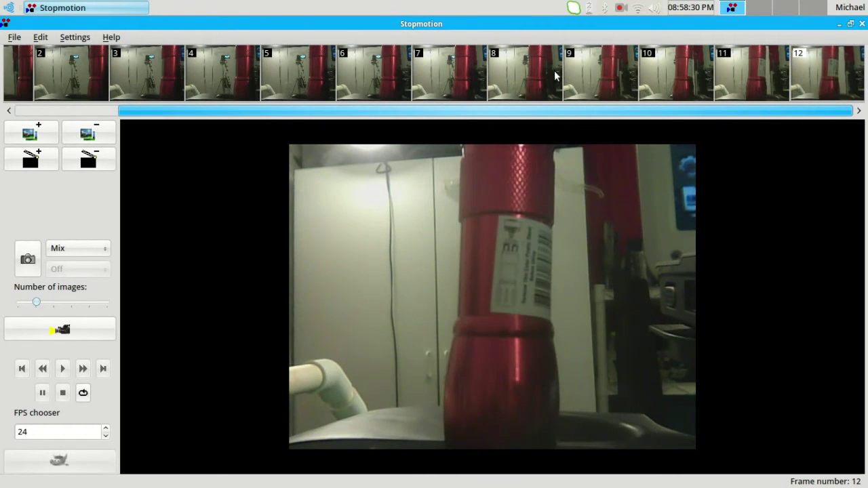
Capture frames 13 to 16 of the flashlight moving further across the scene.
left_click(35, 137)
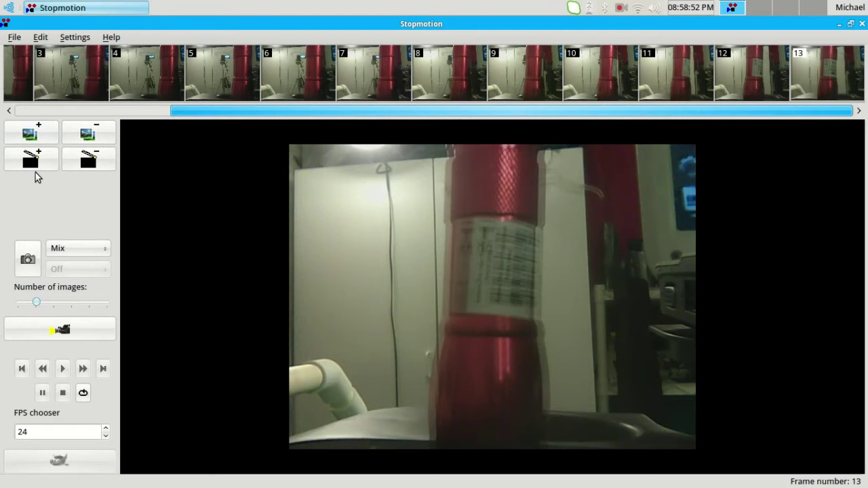
key("space")
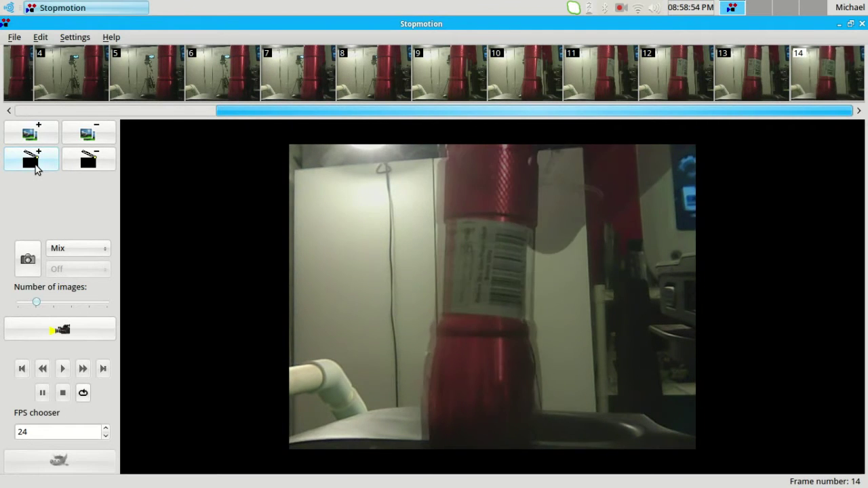
key("space")
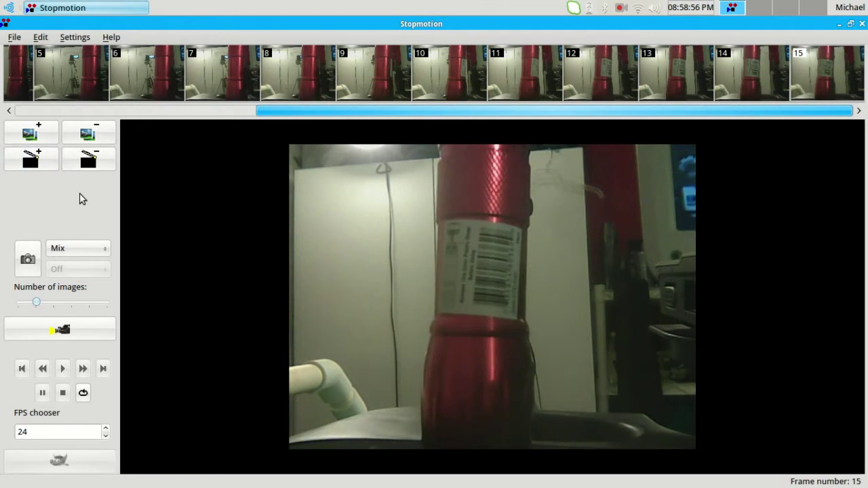
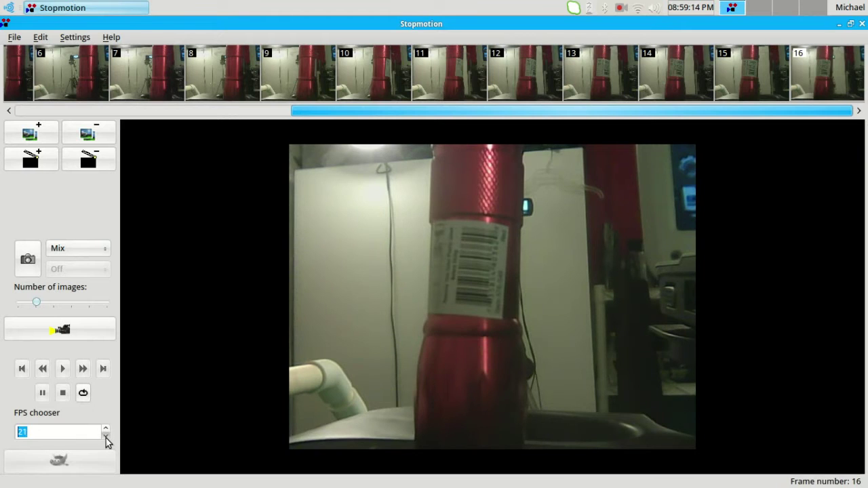
Lower the animation's playback speed to 10 frames per second.
left_click(106, 436)
left_click(106, 435)
left_click(105, 437)
left_click(106, 436)
left_click(106, 436)
left_click(106, 436)
left_click(64, 433)
double_click(63, 434)
Switch the camera viewing mode to Diff and step back to frame 15.
key("ctrl+2")
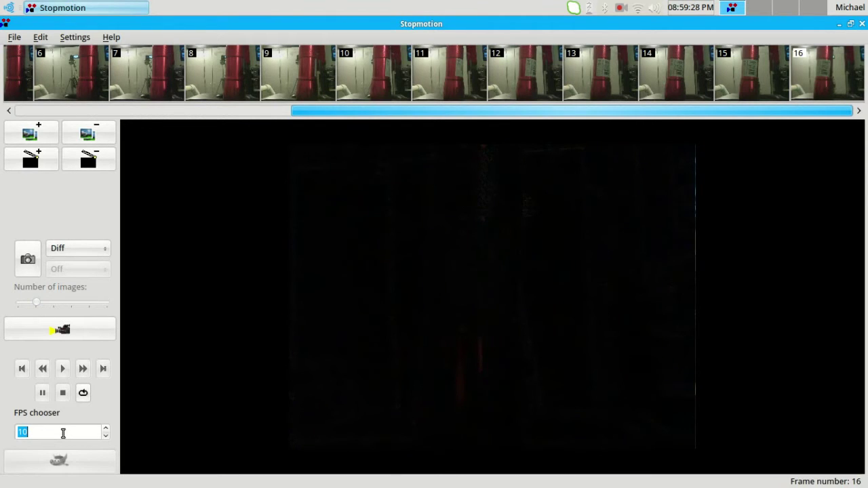
key("j")
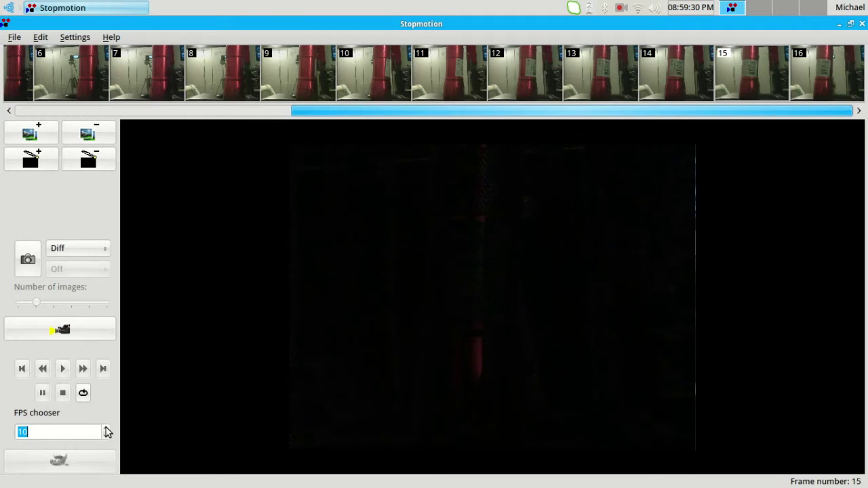
Raise the animation's playback speed to 24 frames per second.
left_click(105, 428)
left_click(106, 428)
left_click(106, 428)
left_click(106, 428)
left_click(106, 428)
left_click(106, 428)
left_click(106, 428)
left_click(106, 428)
left_click(106, 428)
left_click(105, 429)
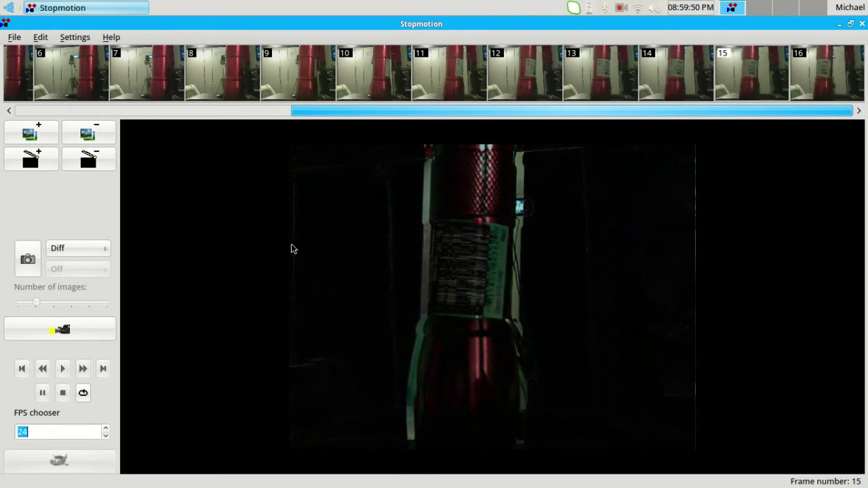
Set the camera viewing mode back to Mix.
left_click(107, 251)
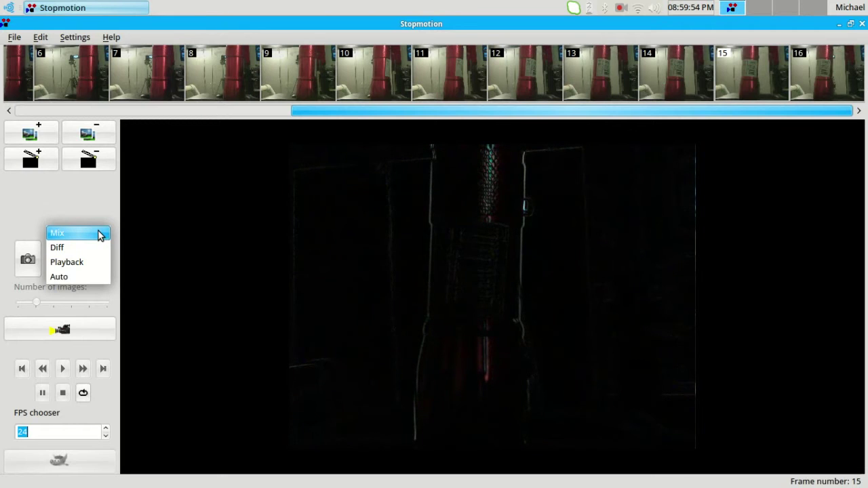
left_click(99, 233)
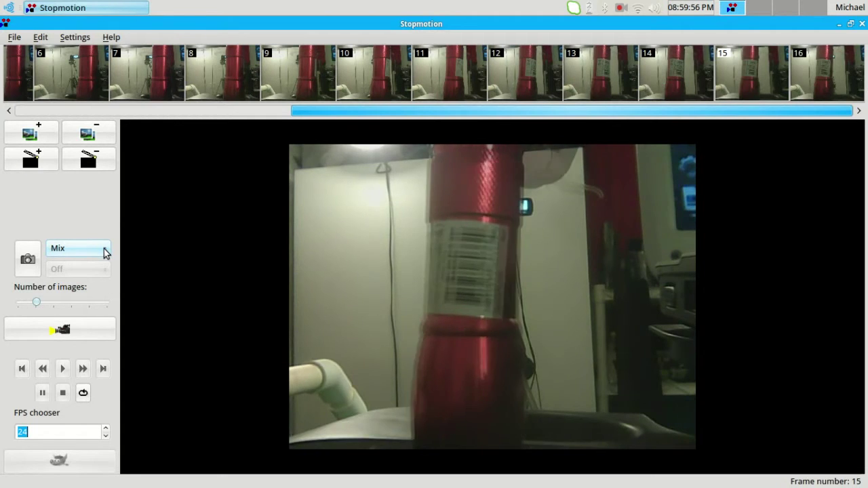
Switch the camera viewing mode to Playback and lower the playback speed to 5 frames per second.
left_click(105, 253)
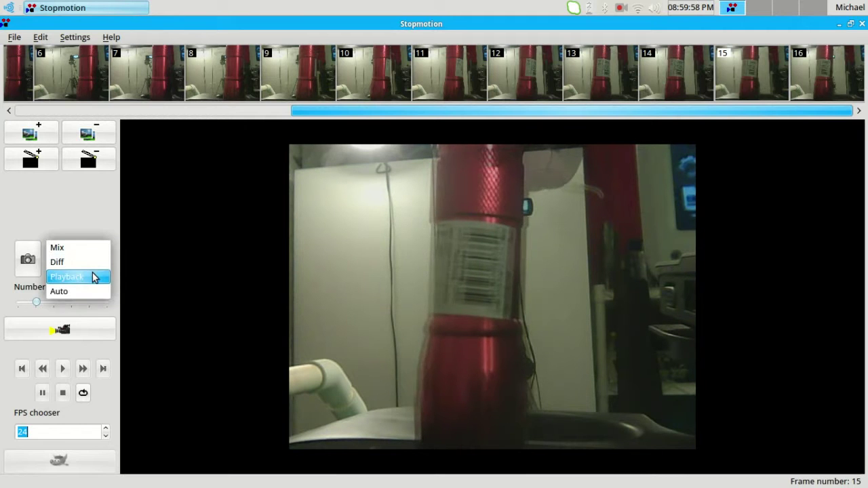
left_click(93, 277)
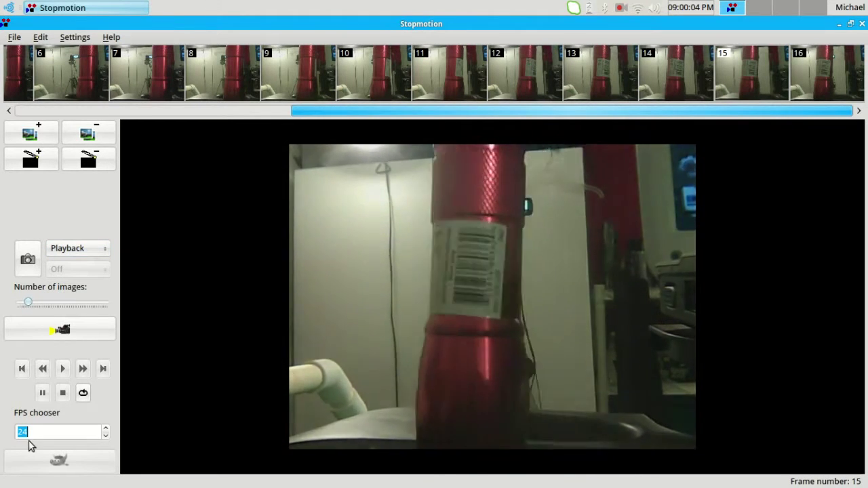
left_click(106, 436)
scroll(106, 436, "down", 8)
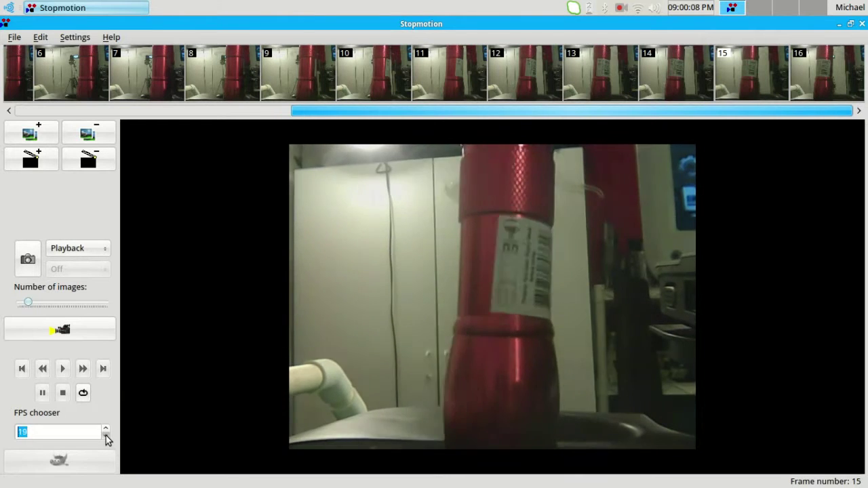
scroll(106, 436, "down", 8)
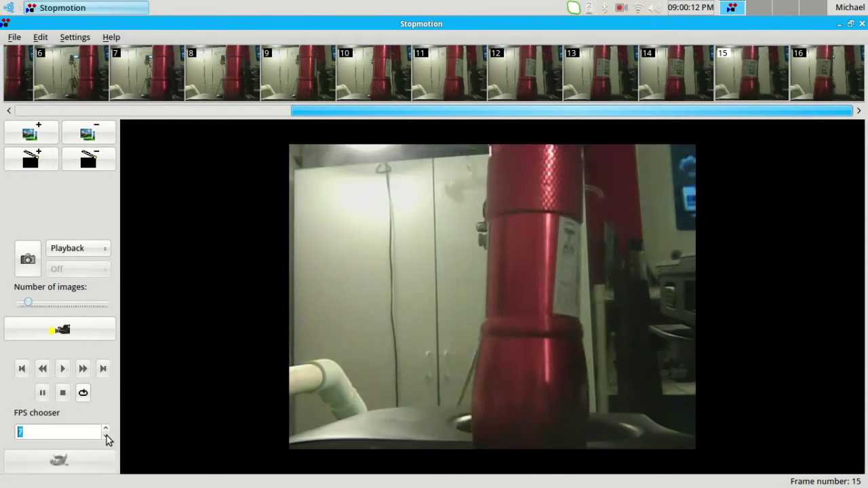
scroll(106, 437, "down", 3)
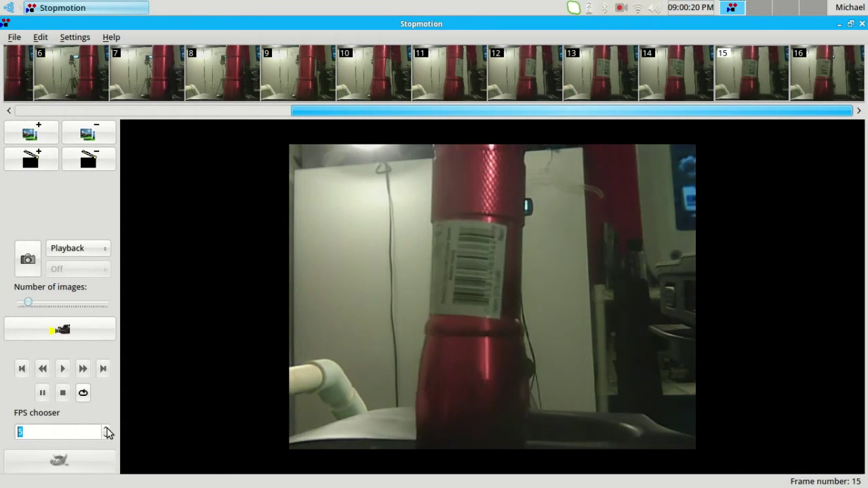
Raise the playback speed to 8 frames per second.
left_click(107, 429)
left_click(107, 430)
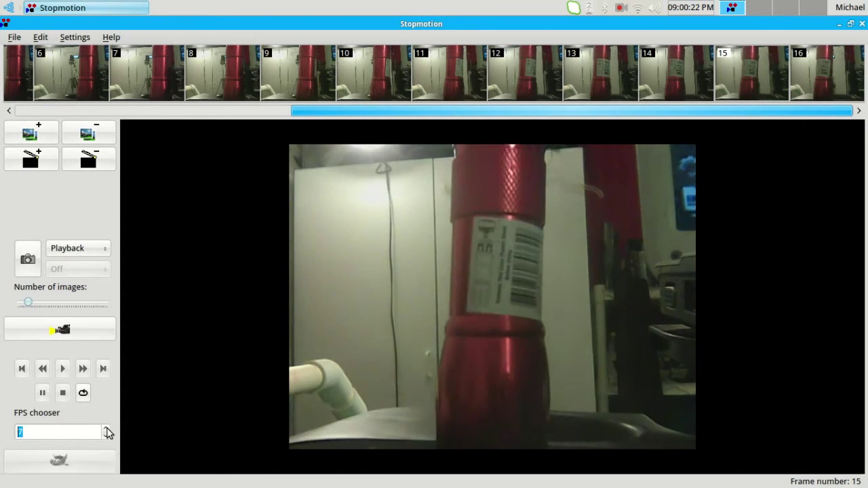
left_click(107, 429)
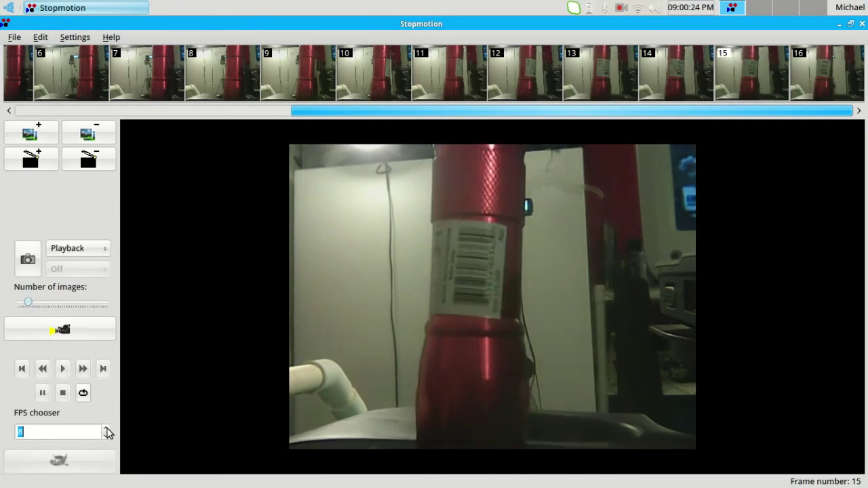